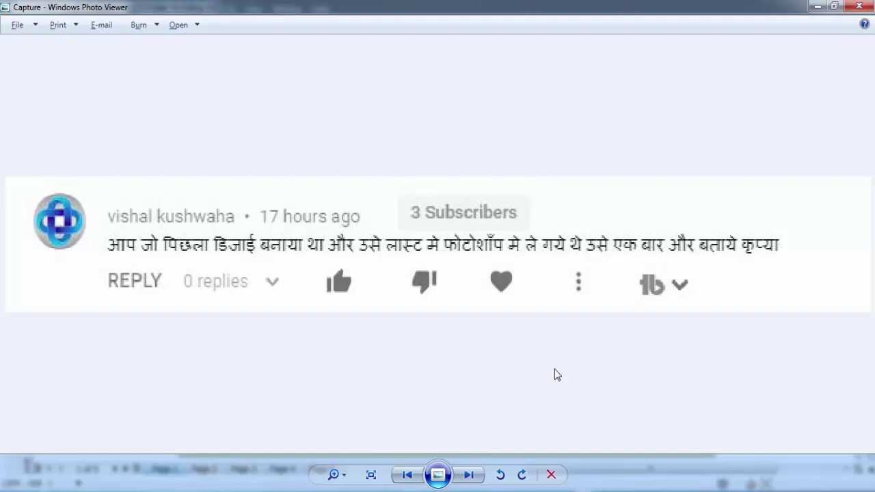
- Close the Photo Viewer comment screenshot to reveal the CorelDRAW 'Mockup' document
click(859, 7)
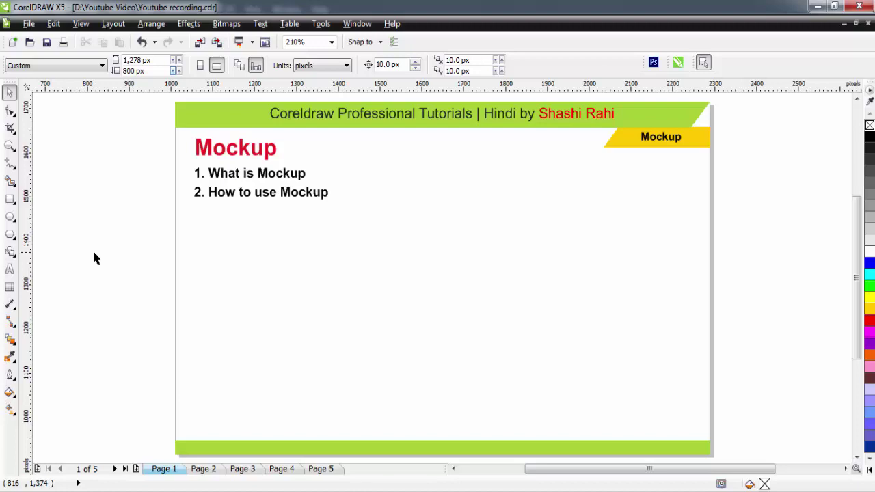
key(Page_Down)
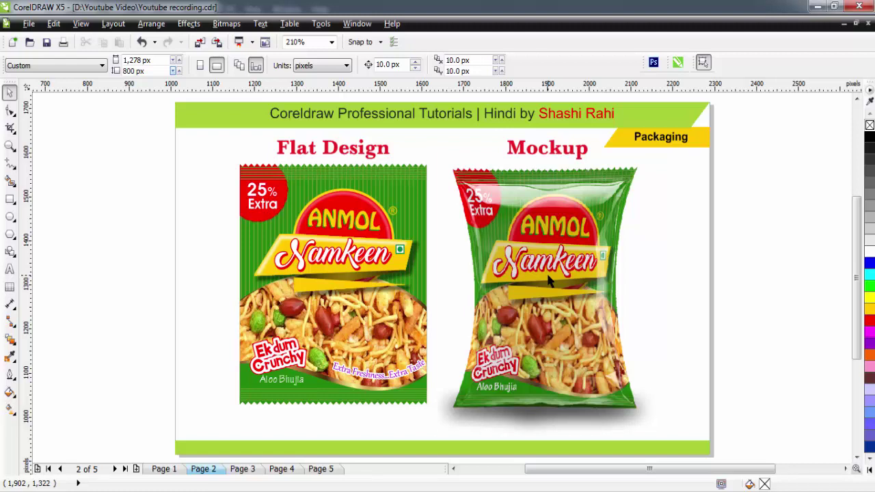
click(164, 469)
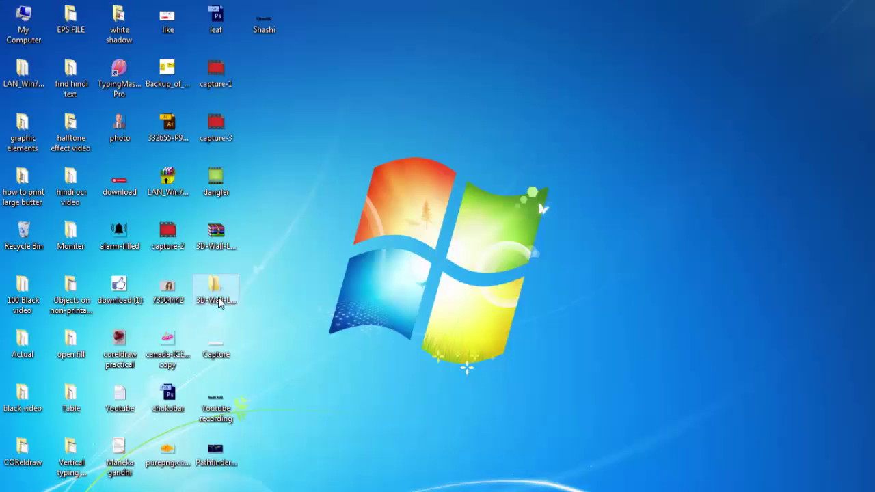
- Load '3D Wall Logo MockUp 2.psd' from the downloaded mockup folder into Photoshop
double_click(216, 294)
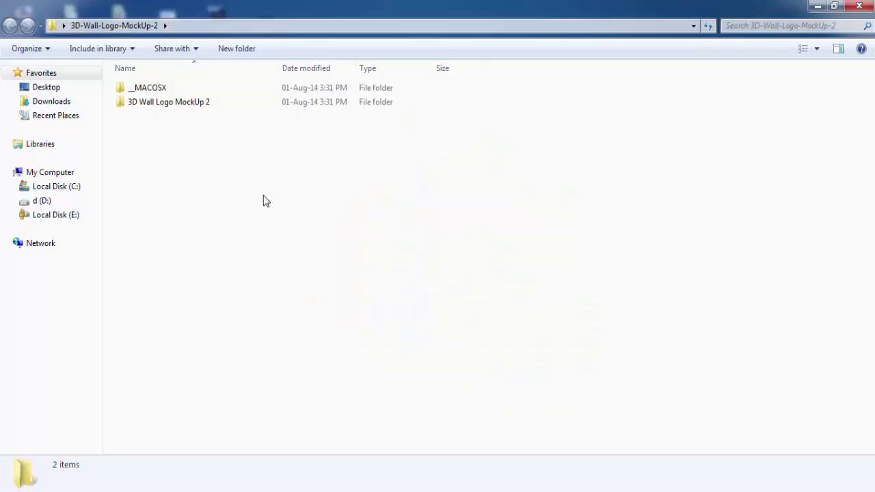
double_click(151, 104)
mouse_move(147, 102)
mouse_down()
mouse_move(290, 441)
mouse_move(377, 315)
mouse_up()
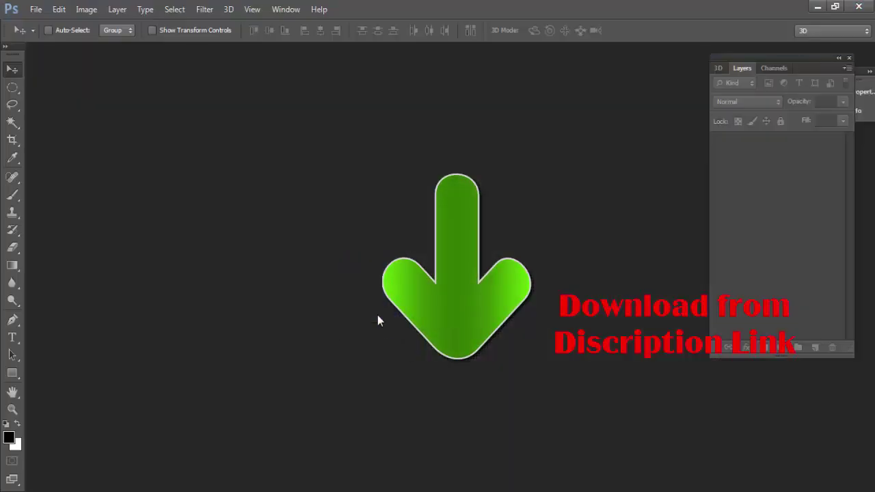
click(377, 315)
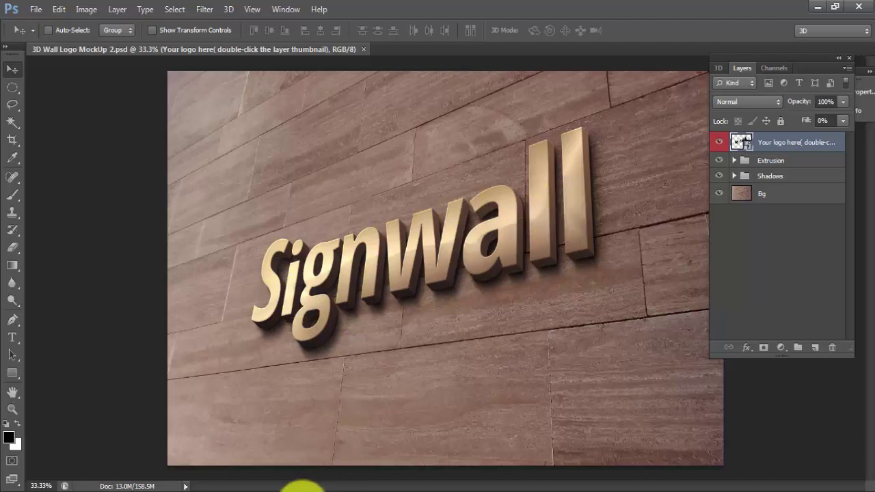
mouse_move(301, 487)
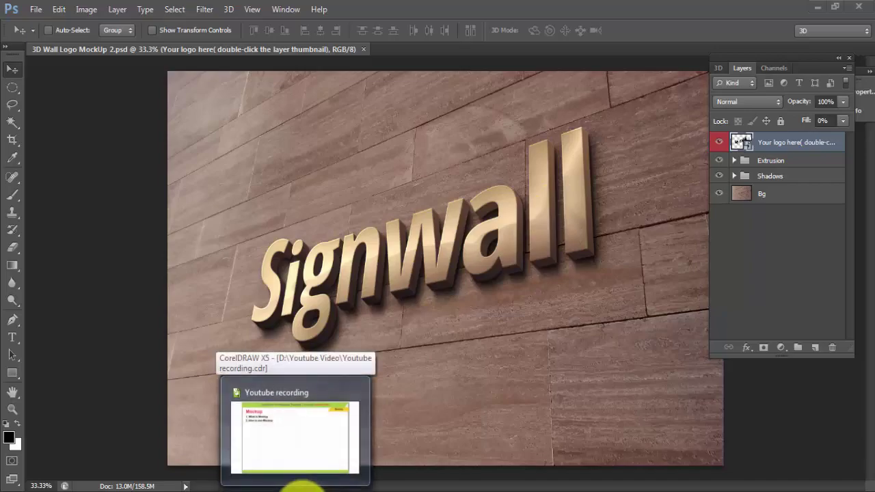
- Copy the topic list to the page centre and replace its text with 'Shashi'
click(299, 487)
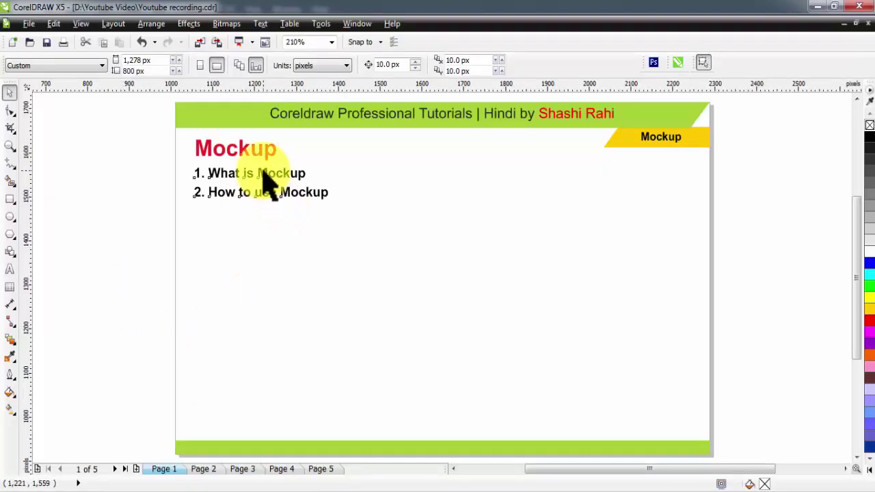
drag(266, 175, 419, 289)
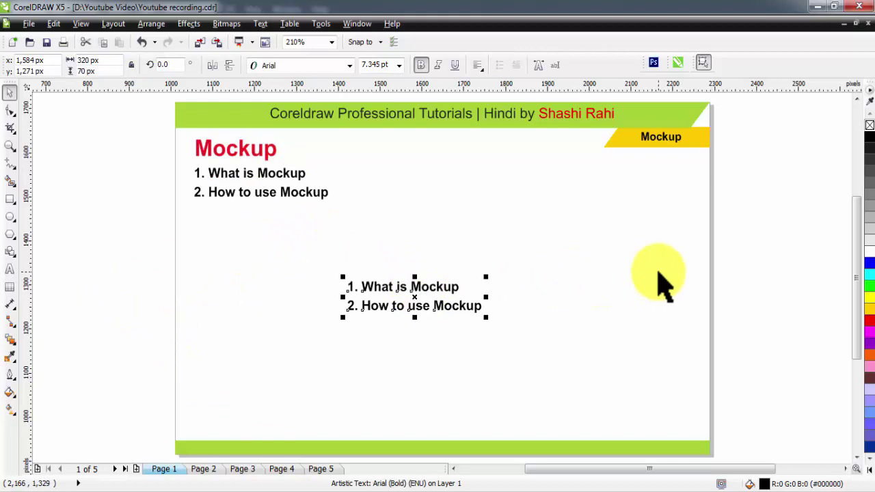
key(F8)
key(ctrl+a)
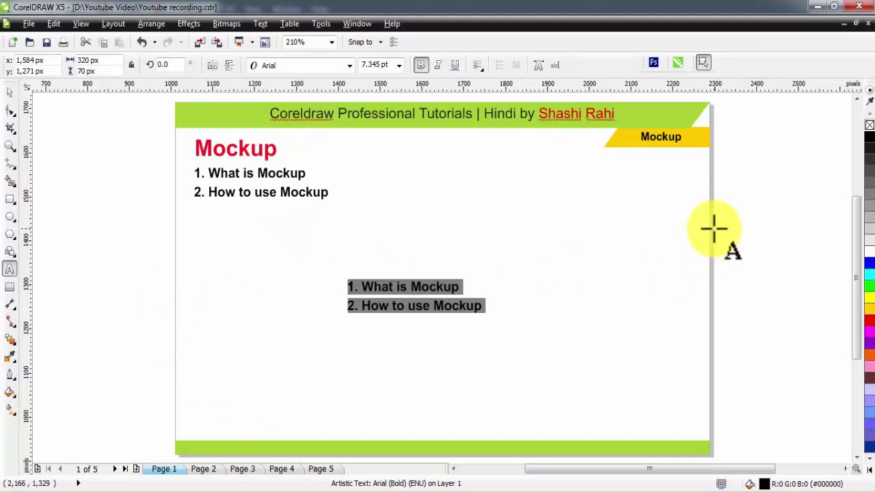
text(Shashi)
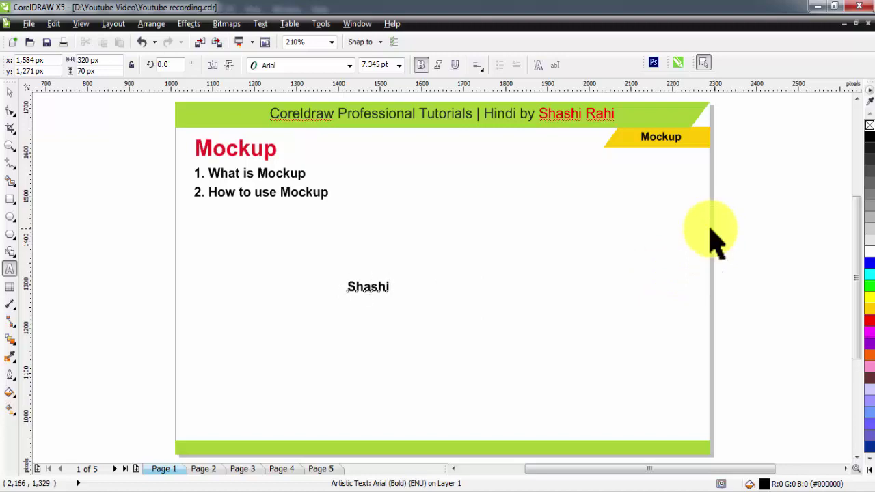
key(ctrl+space)
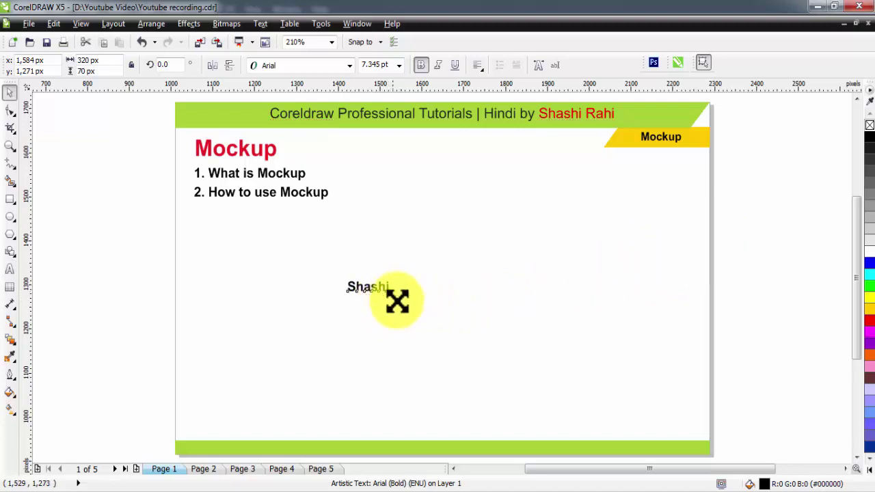
- Enlarge 'Shashi', centre it on the page and set it in Baskerville-Bold
drag(397, 300, 479, 365)
drag(406, 287, 467, 301)
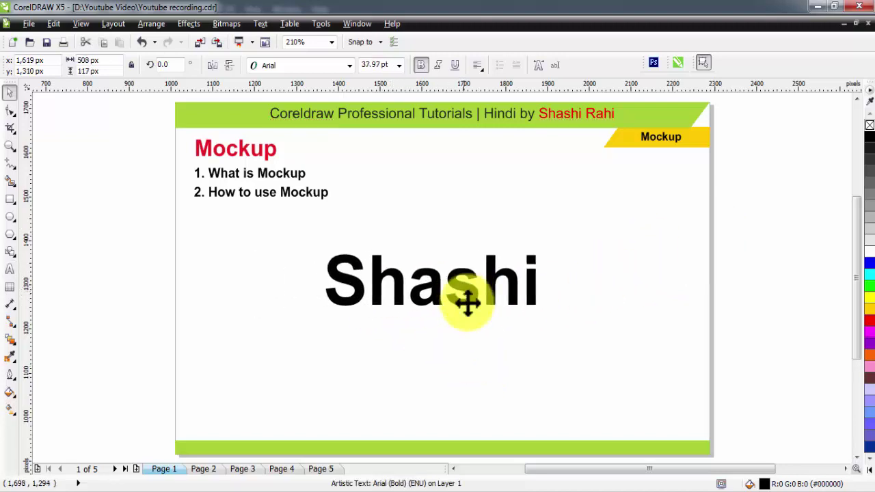
click(297, 65)
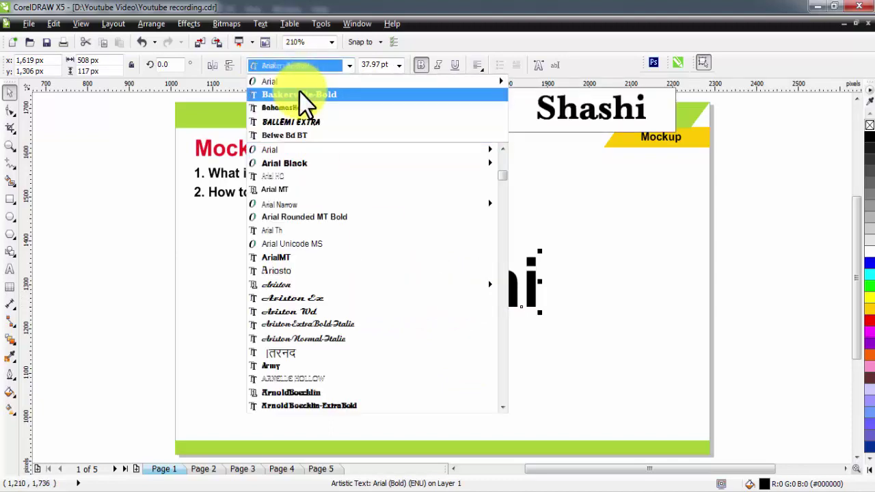
click(300, 95)
drag(533, 293, 537, 284)
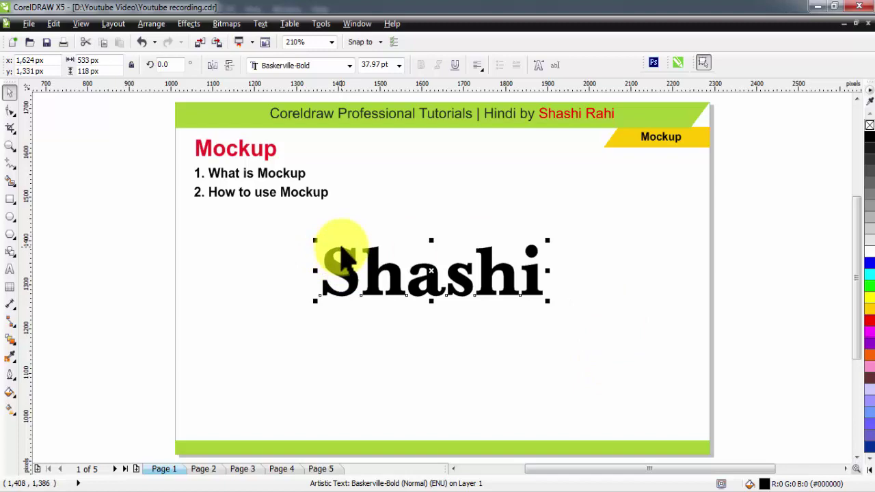
- Export the selected word as a PNG file named 'shashi'
key(ctrl+e)
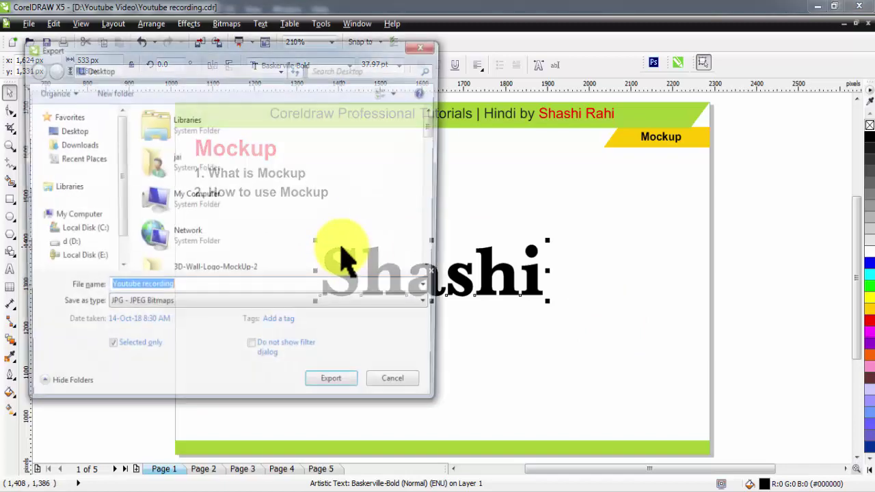
drag(249, 73, 377, 109)
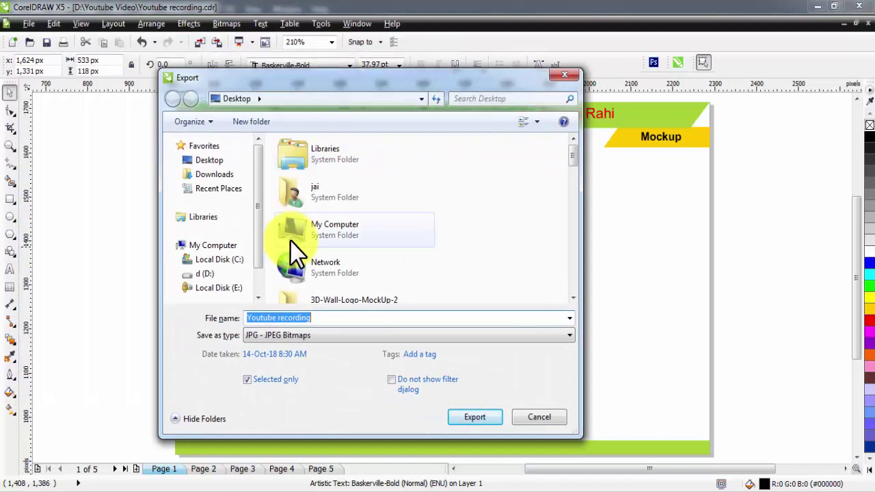
text(shashu)
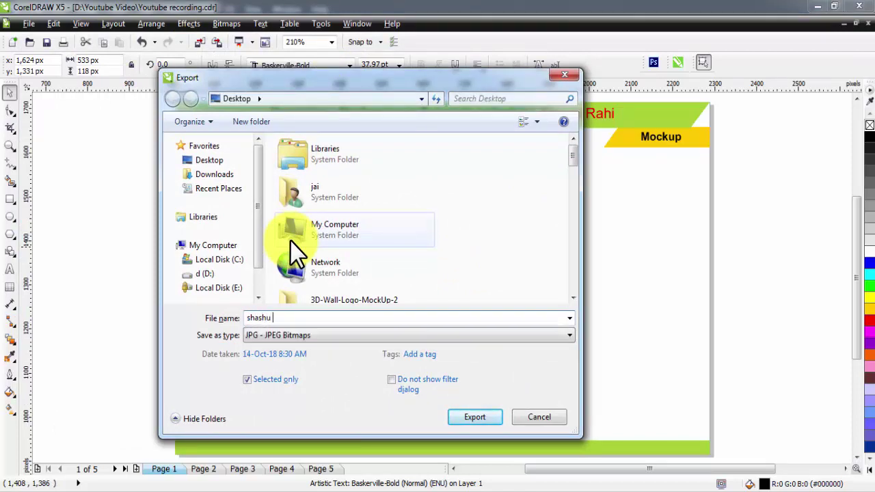
key(BackSpace)
key(BackSpace)
text(i)
click(288, 336)
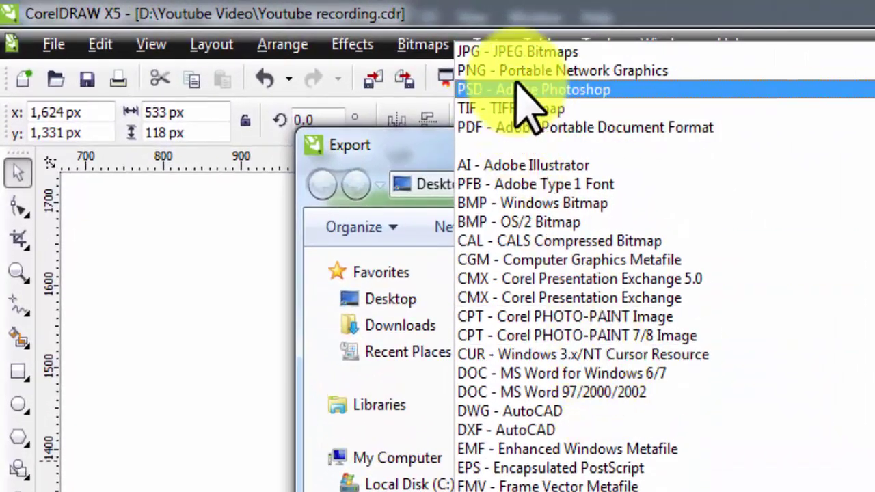
click(518, 75)
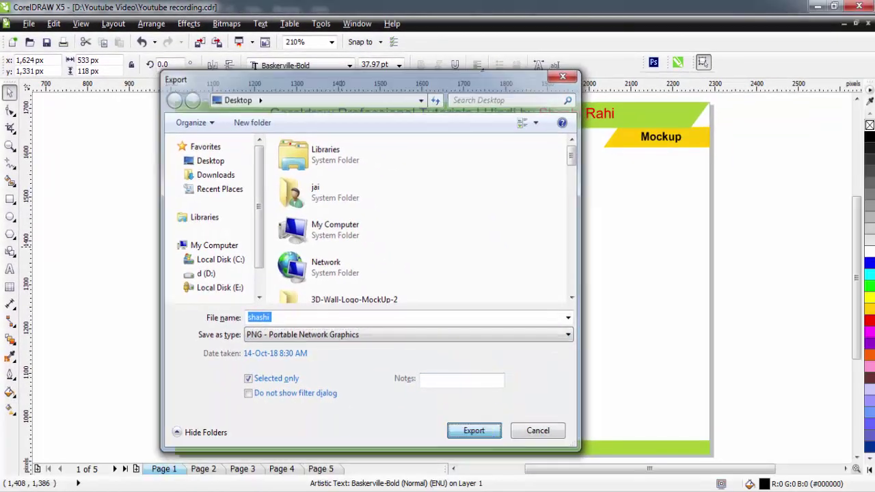
- Set the PNG export resolution to 400, finish the export, and show the desktop
click(471, 430)
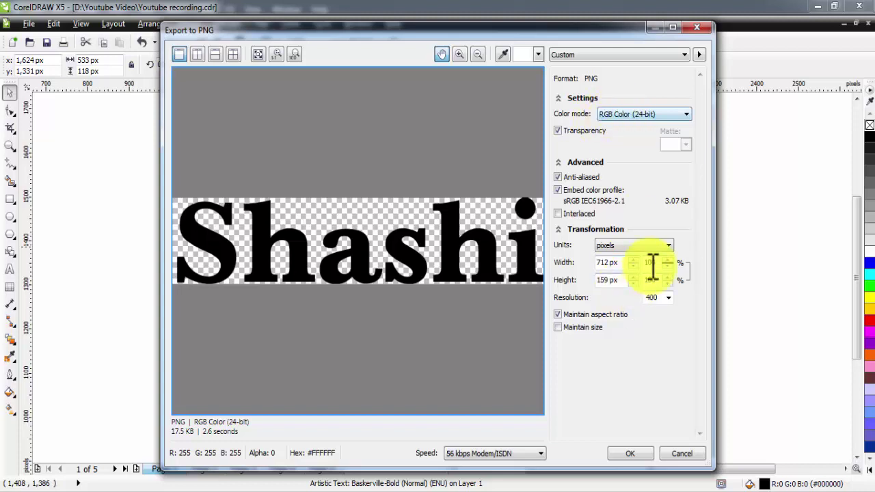
click(668, 299)
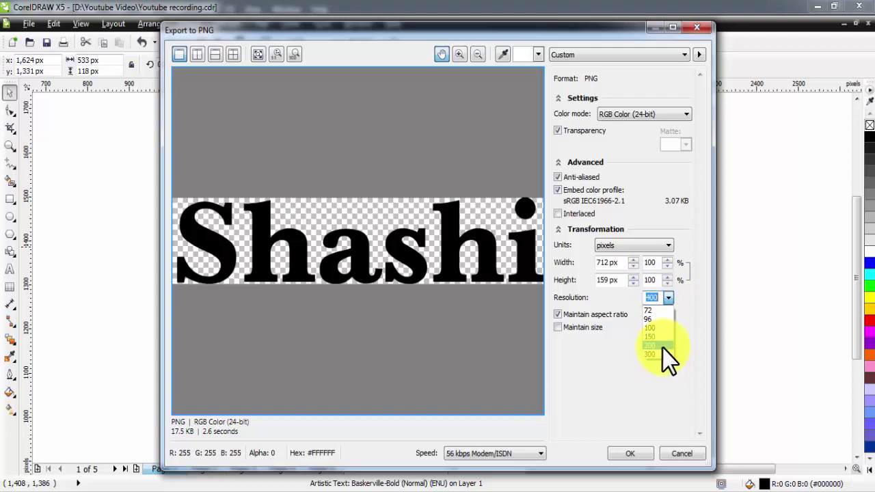
click(657, 354)
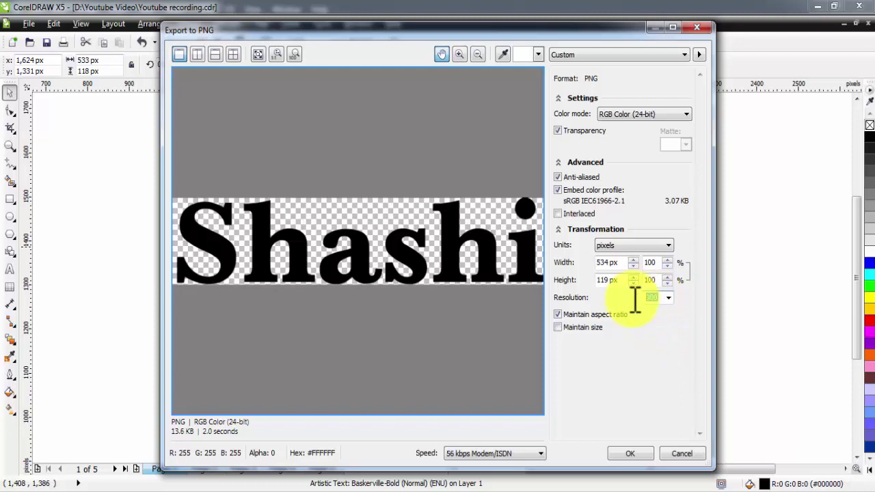
text(400)
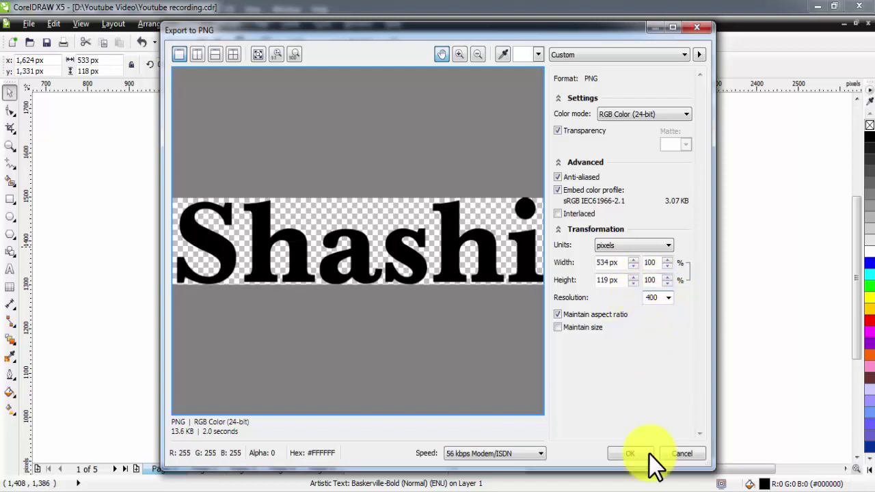
click(634, 453)
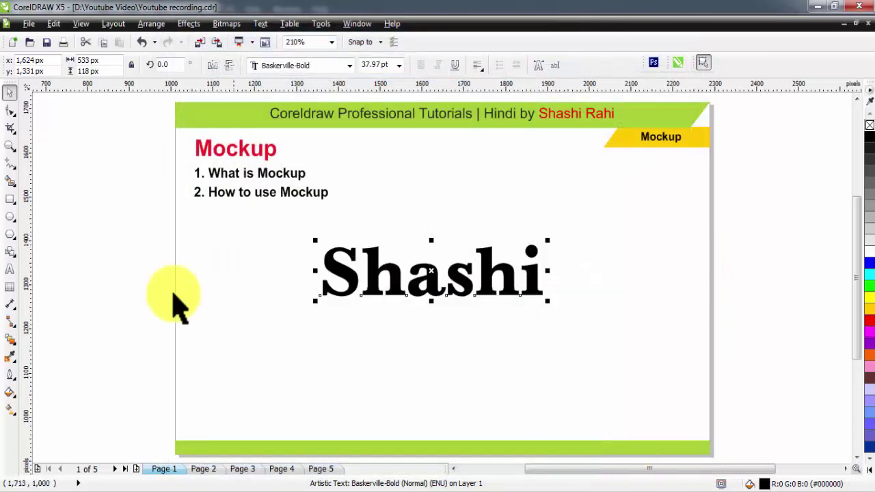
click(123, 270)
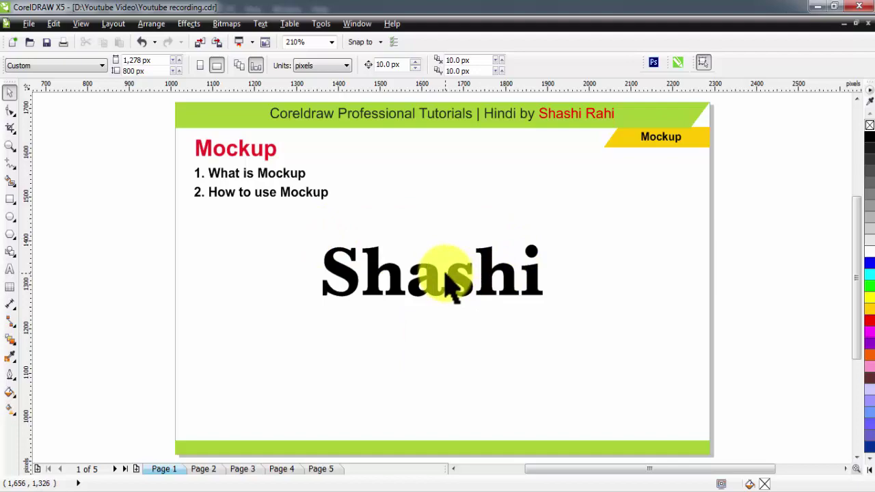
key(super+d)
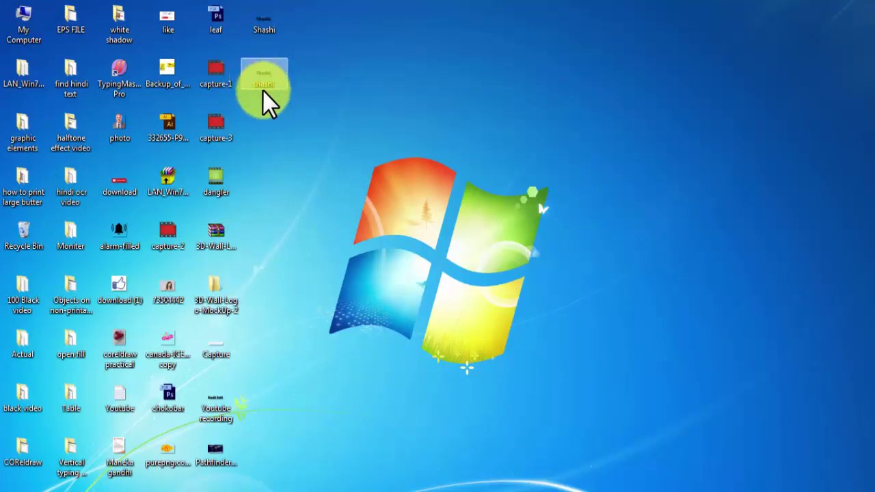
- Look at the shashi PNG's context menu, then restore the Photoshop Signwall mockup window
right_click(263, 72)
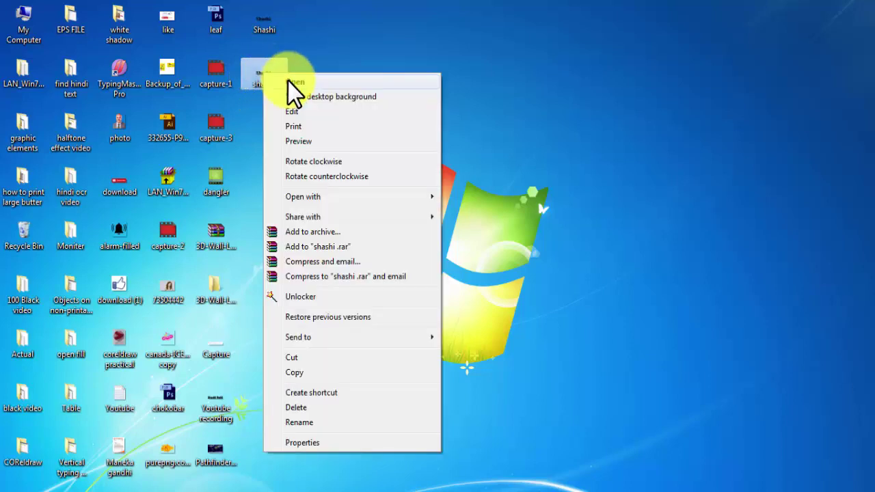
click(468, 69)
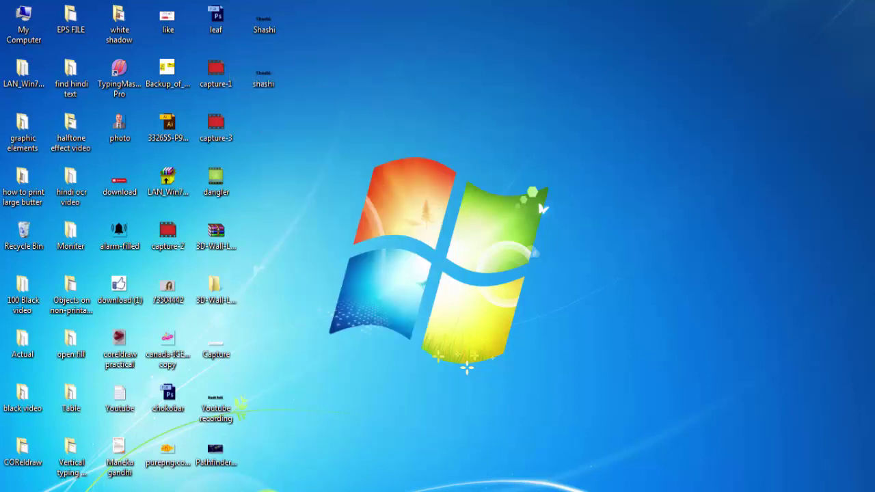
click(267, 488)
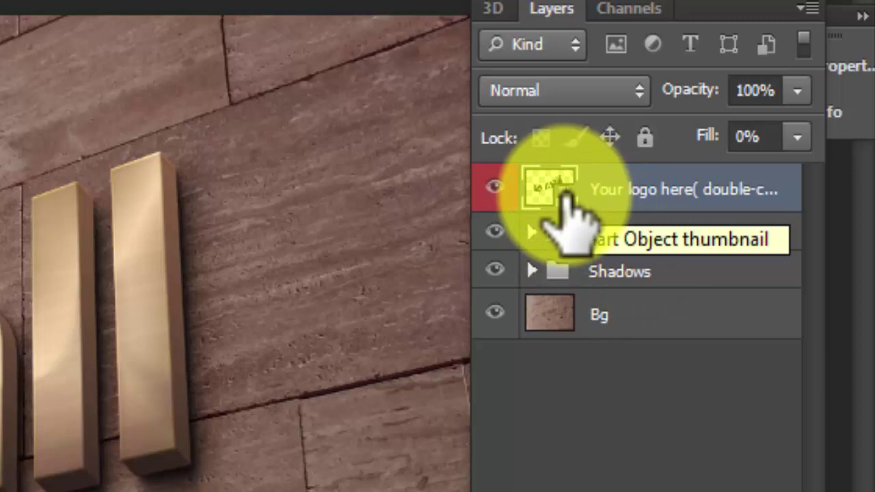
- Open the logo smart object's contents, Shape 2.psb, with its layers kept
double_click(566, 194)
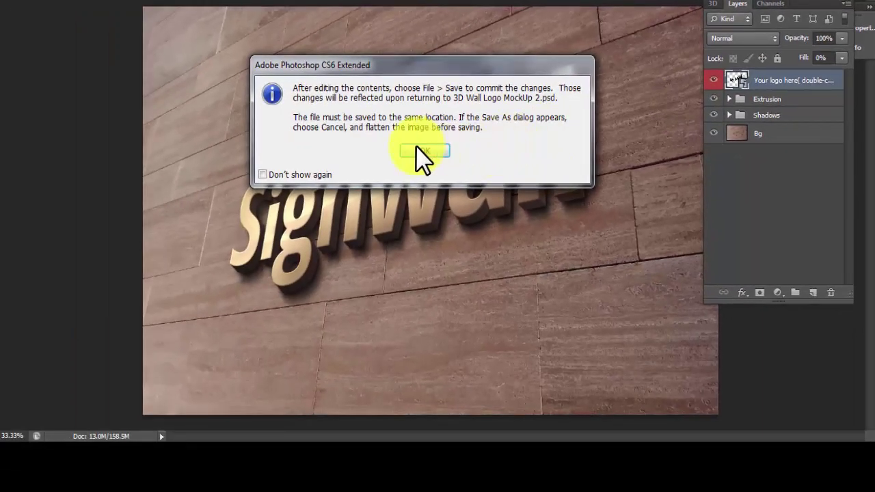
click(421, 149)
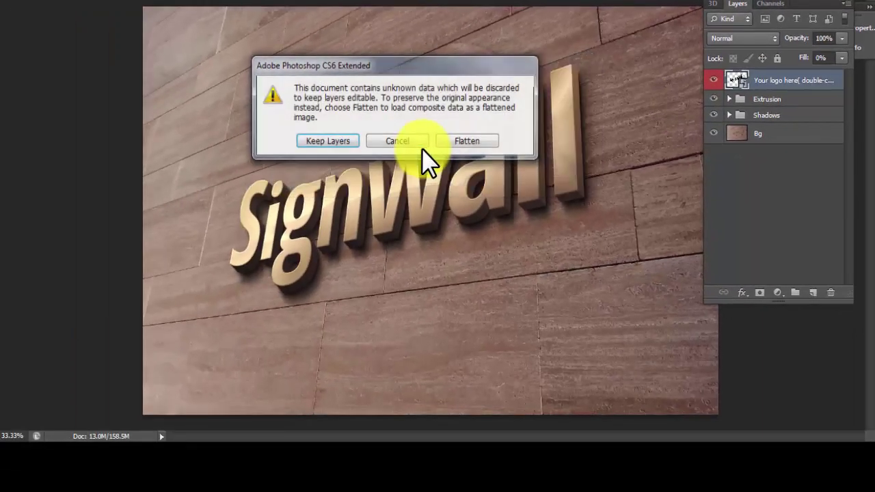
click(337, 144)
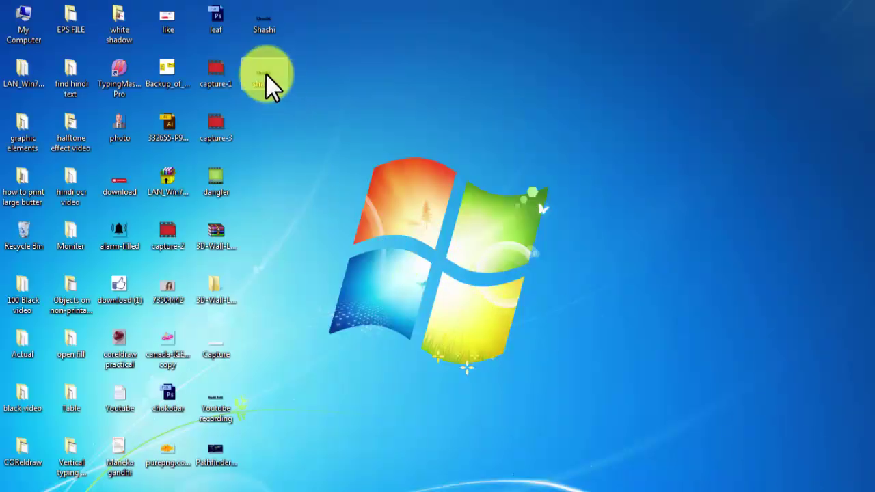
- Place the shashi PNG into Shape 2.psb and scale it to about 1600% over Signwall
drag(264, 76, 286, 467)
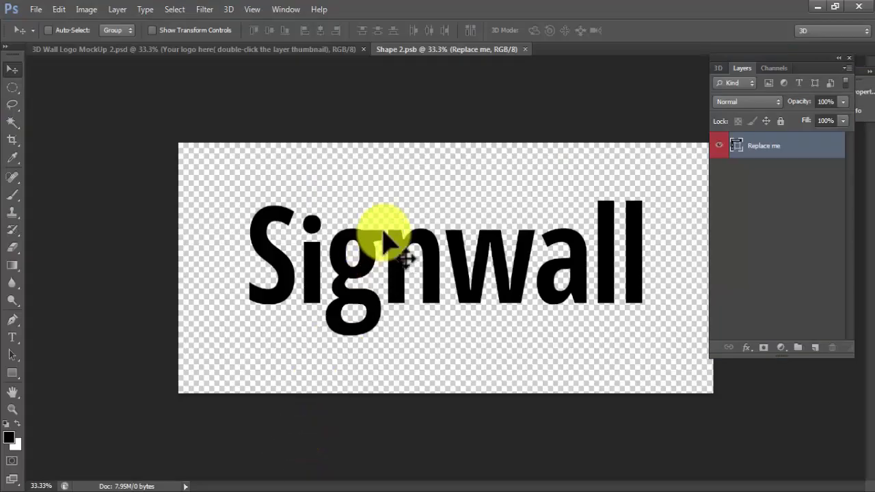
drag(387, 239, 386, 239)
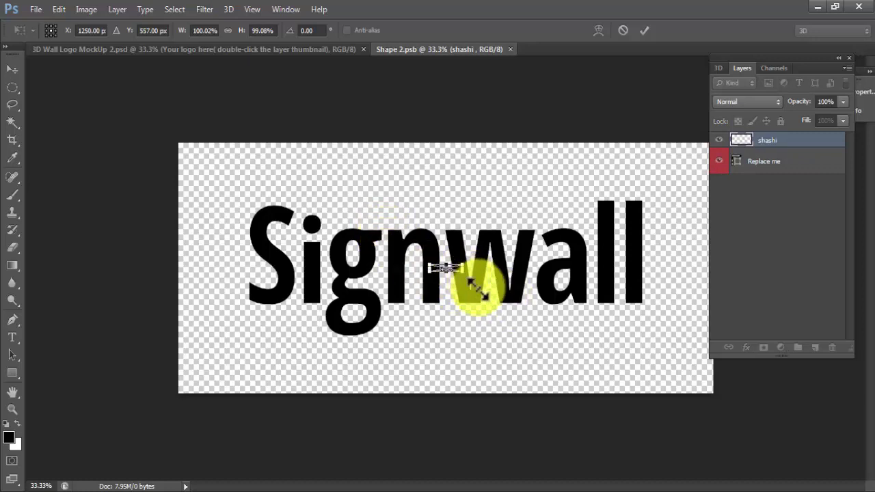
drag(476, 290, 654, 386)
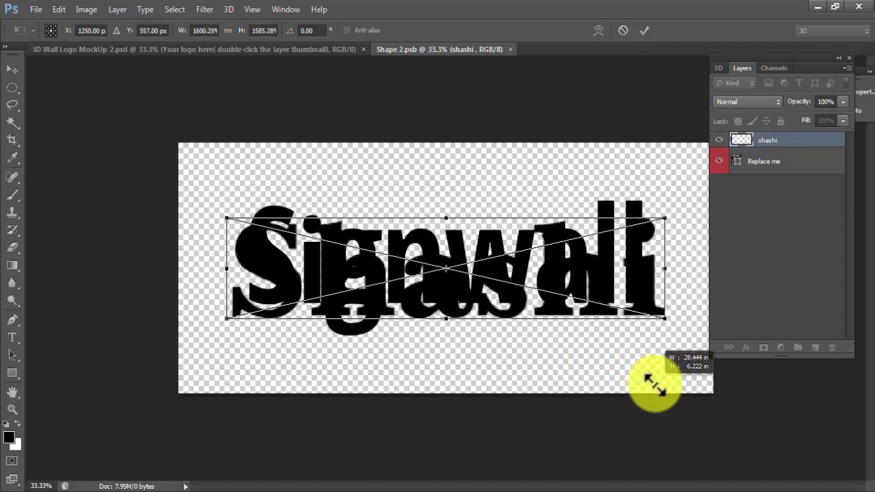
key(Return)
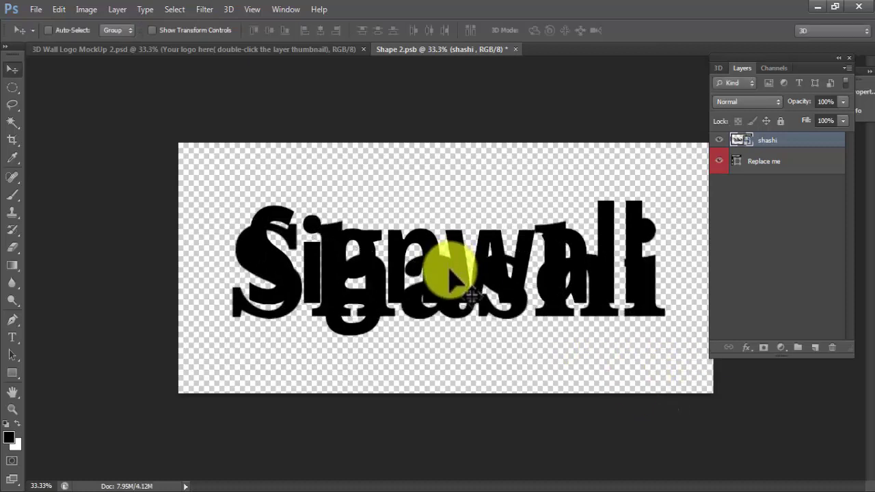
- Delete the 'Replace me' Signwall layer and position the Shashi layer in its place
drag(451, 274, 449, 250)
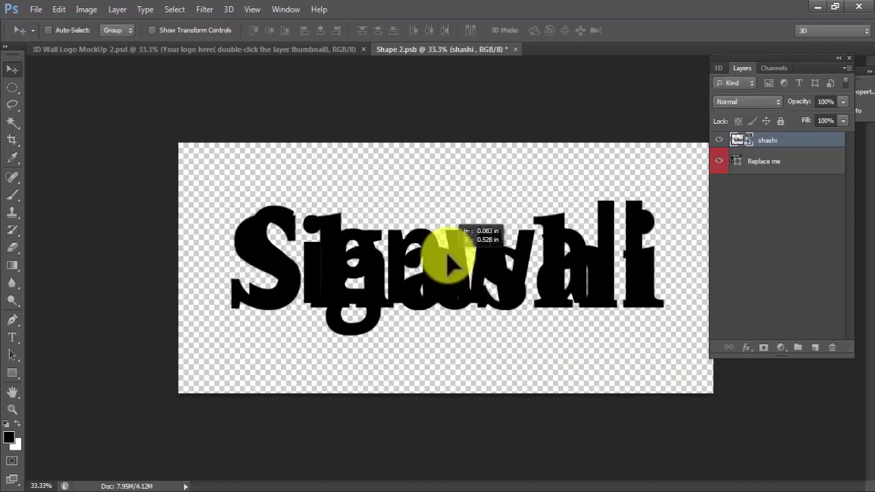
click(776, 164)
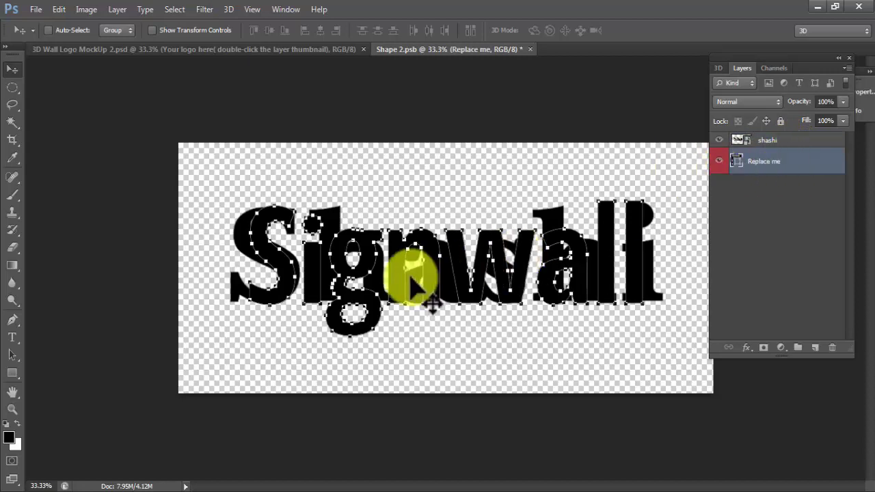
drag(795, 164, 833, 347)
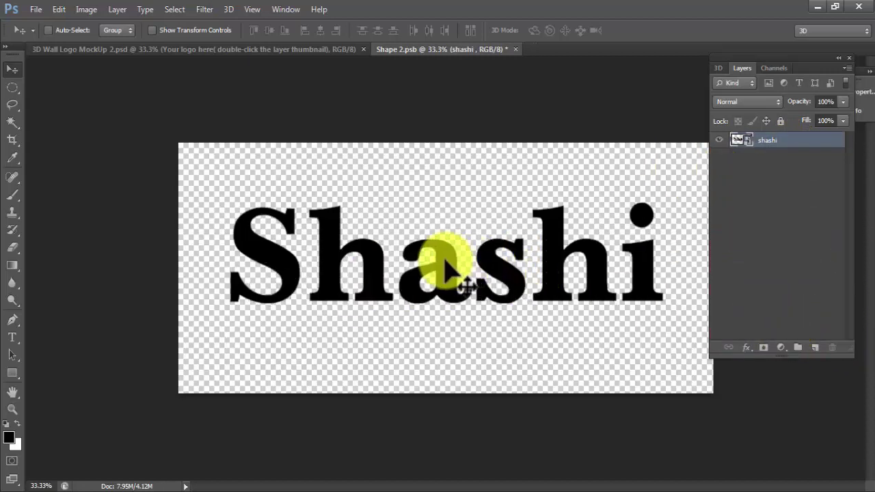
drag(445, 260, 445, 270)
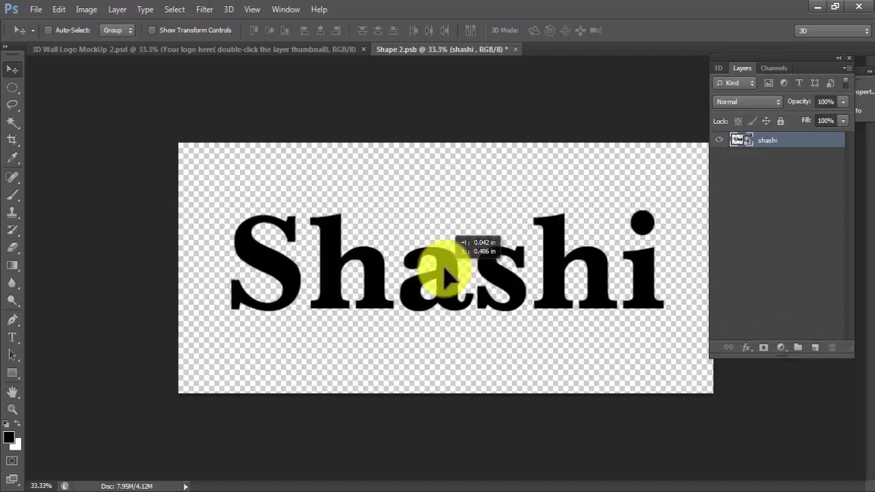
drag(445, 268, 445, 280)
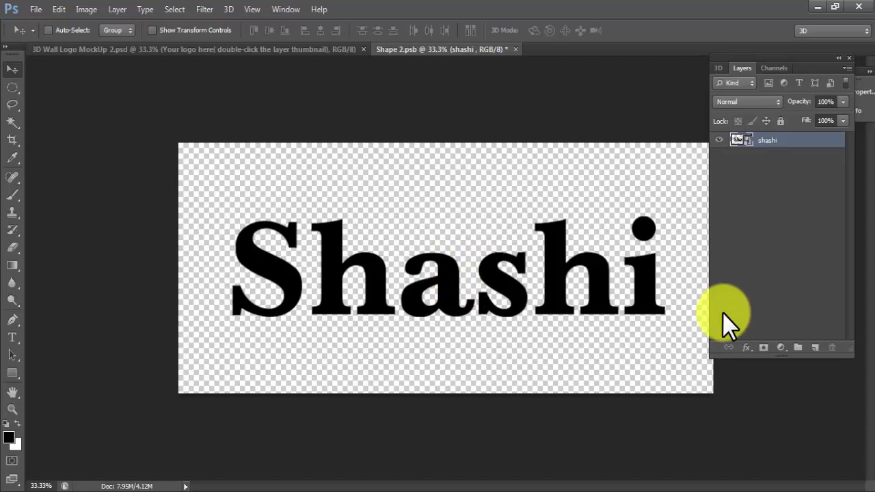
- Save and close Shape 2.psb so the mockup shows gold 3D 'Shashi' letters
click(516, 49)
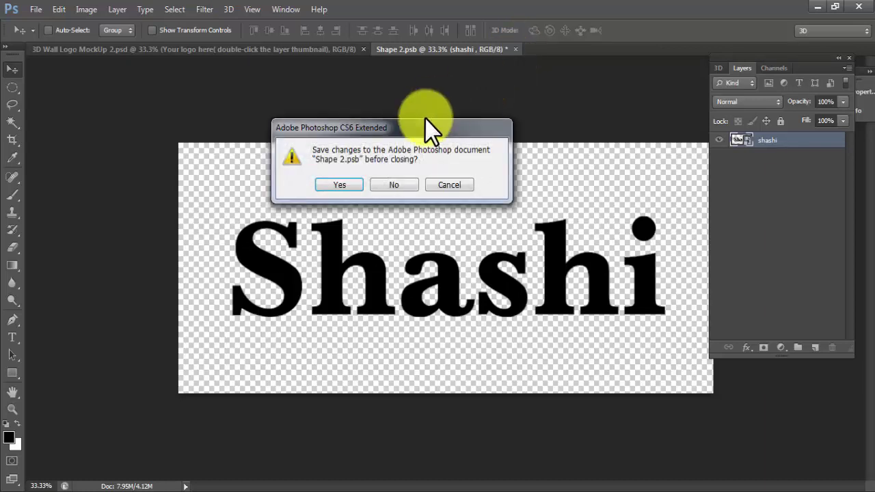
drag(484, 108, 465, 103)
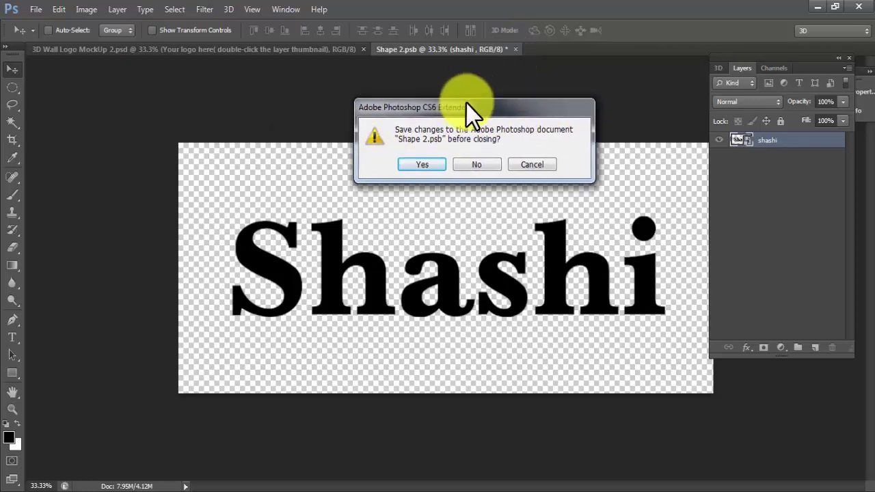
click(419, 165)
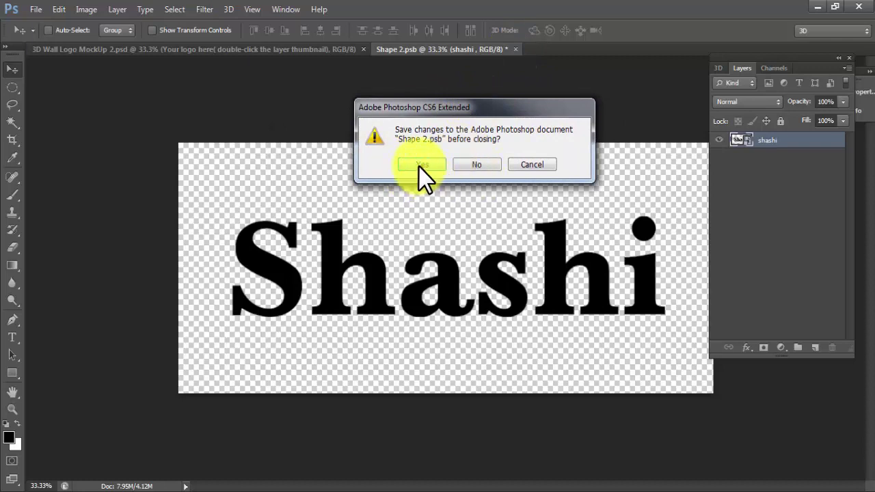
click(420, 165)
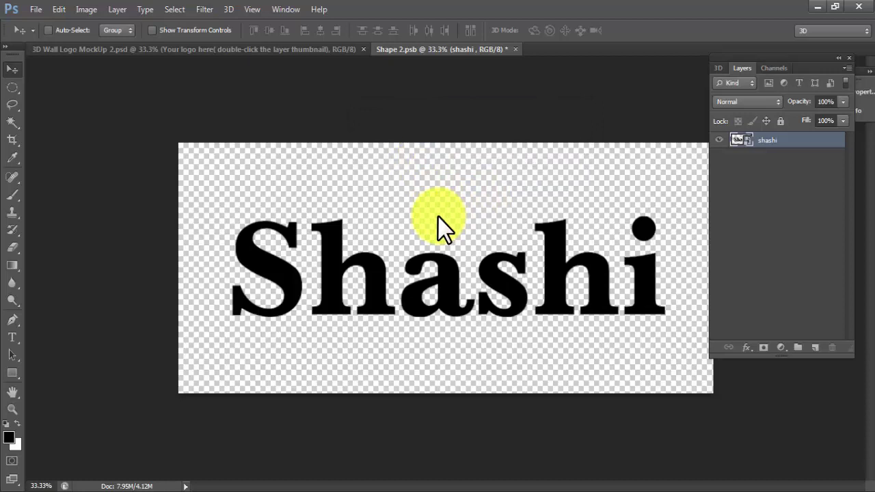
key(ctrl+s)
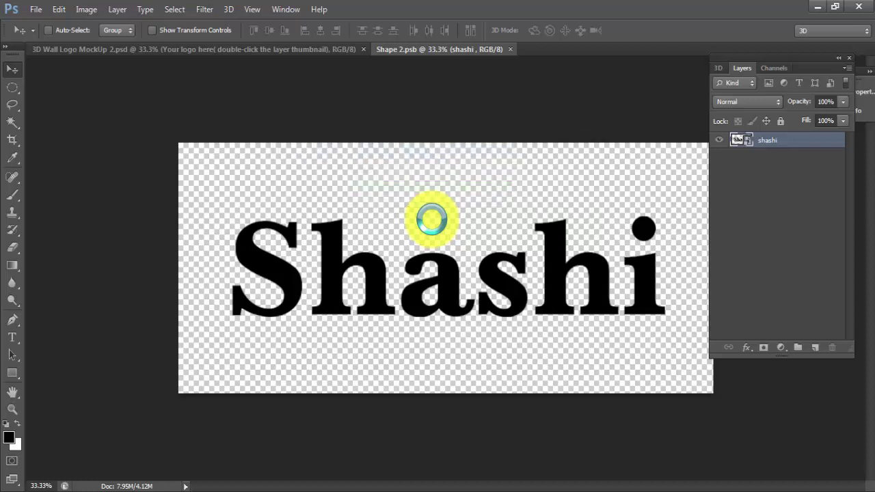
key(ctrl+w)
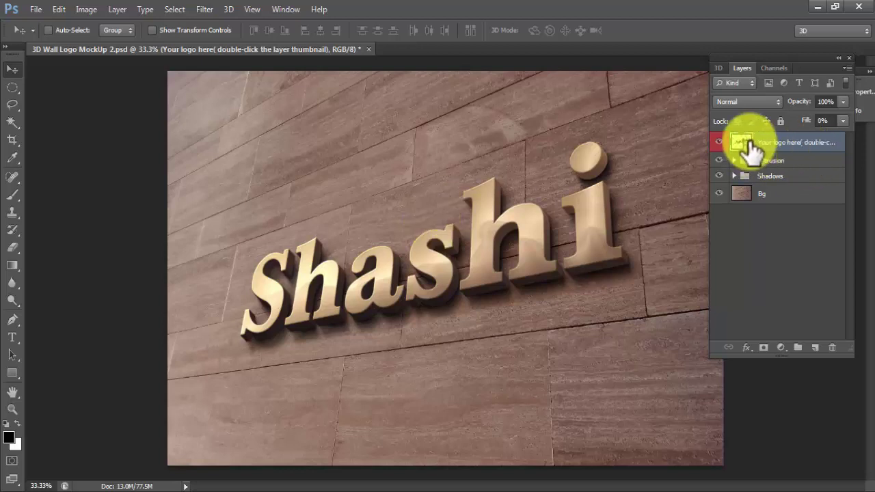
double_click(742, 142)
click(520, 191)
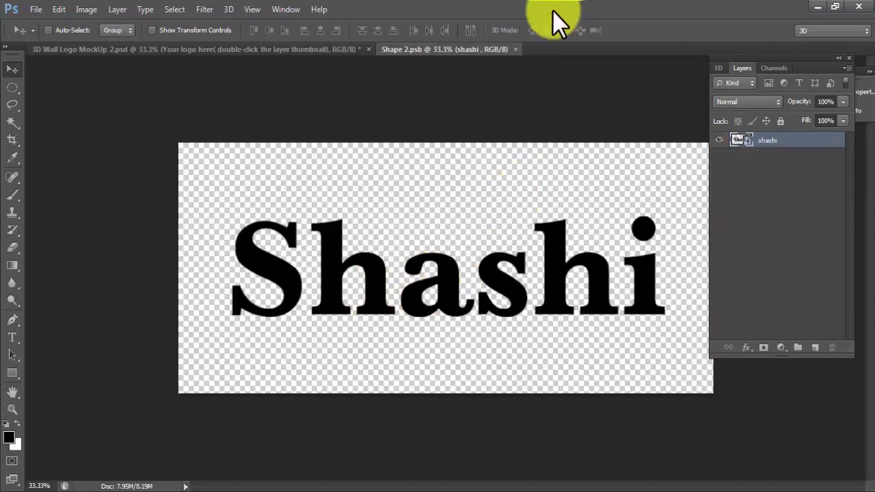
click(515, 49)
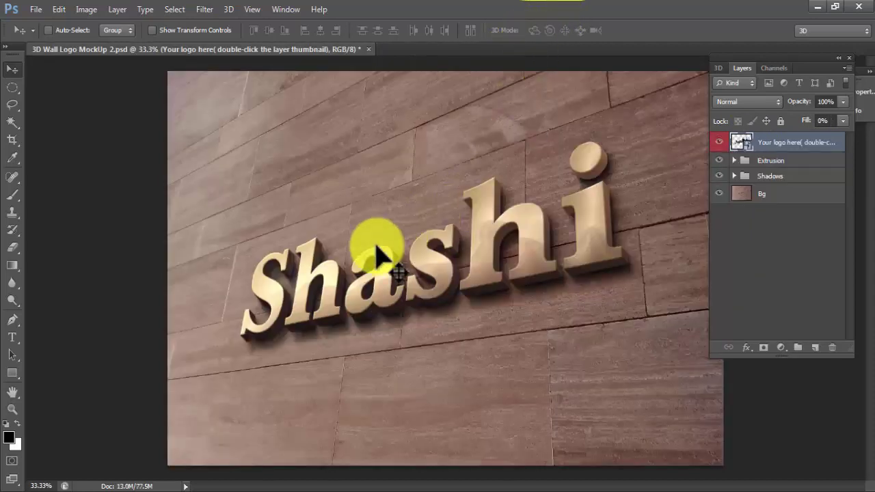